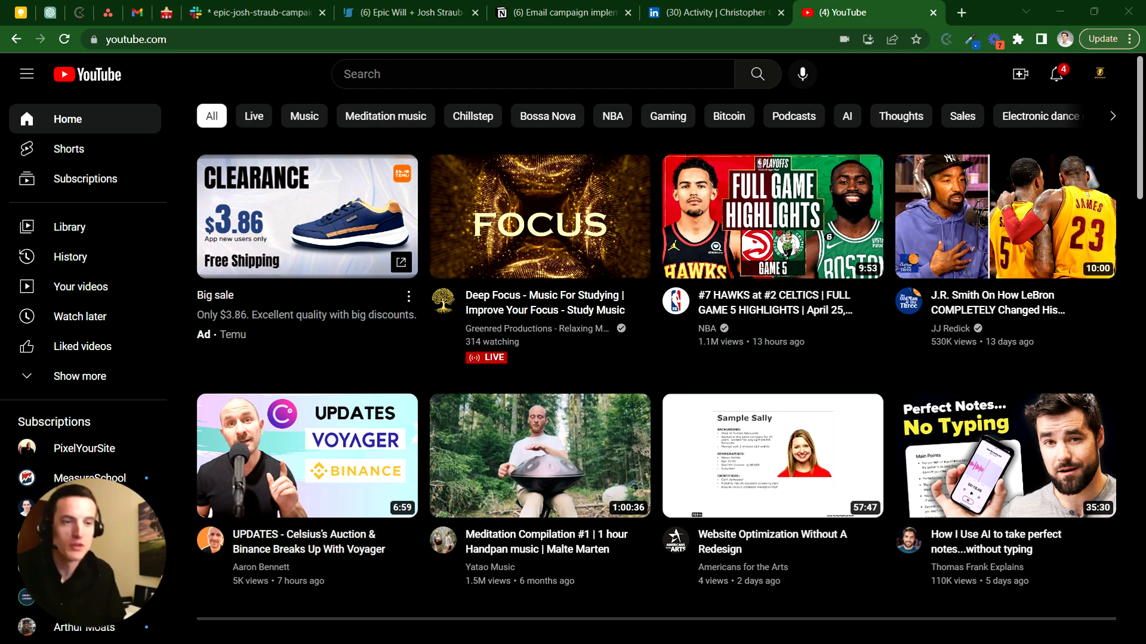
Launch Premiere Pro 22.6.4 from the installed apps in Creative Cloud Desktop and close both programs
{"action": "left_click_drag", "start_coordinate": [511, 642], "coordinate": [498, 150]}
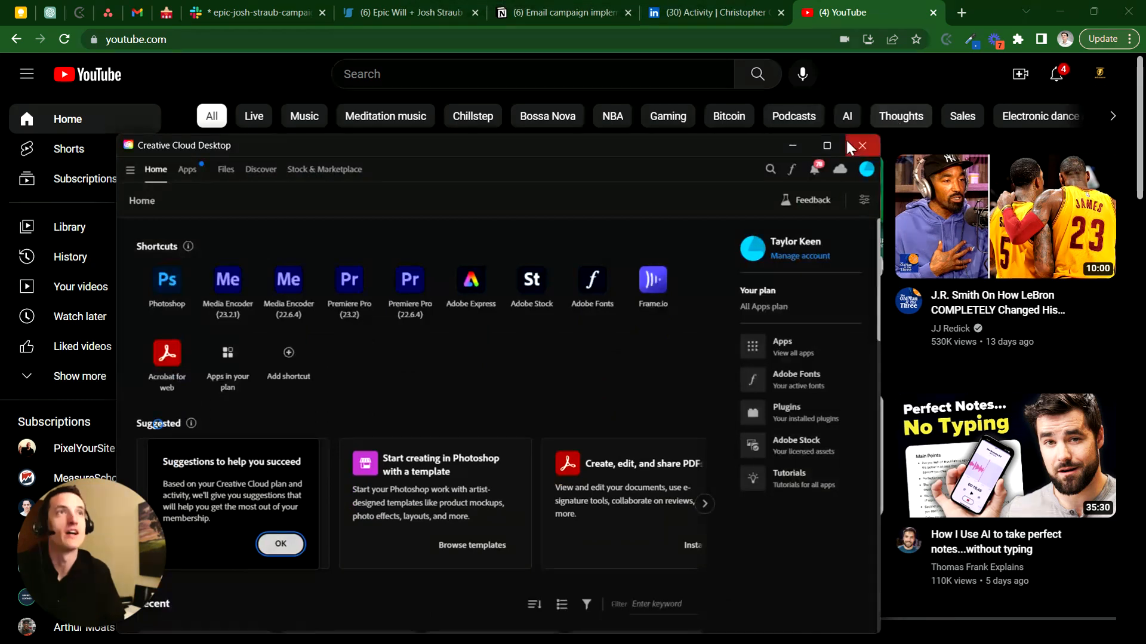
{"action": "left_click", "coordinate": [829, 144]}
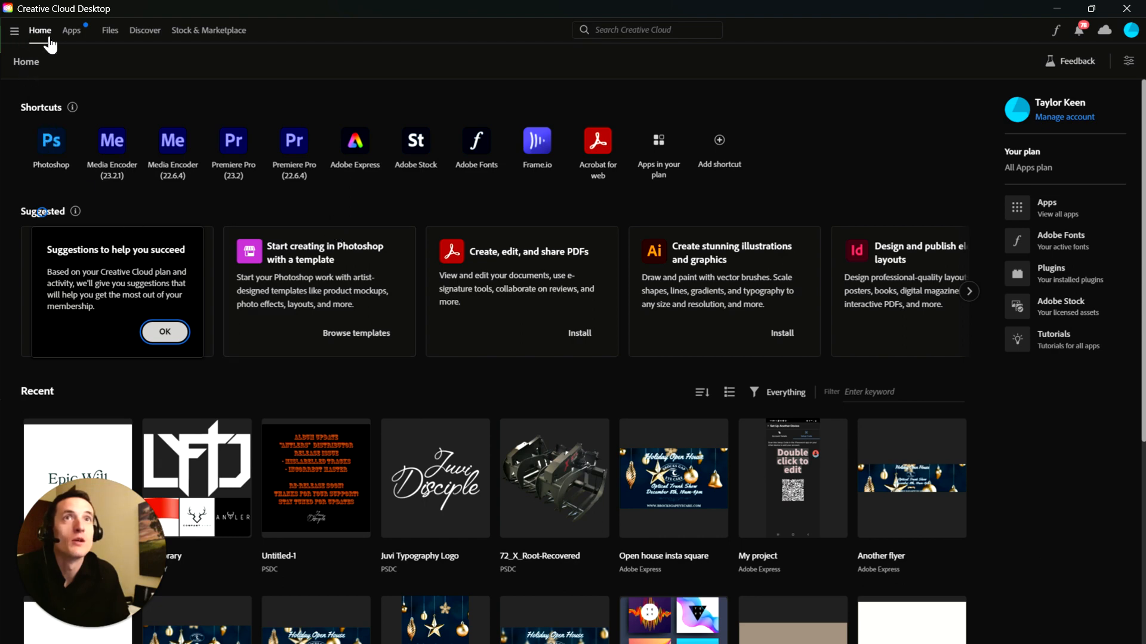
{"action": "left_click", "coordinate": [70, 31]}
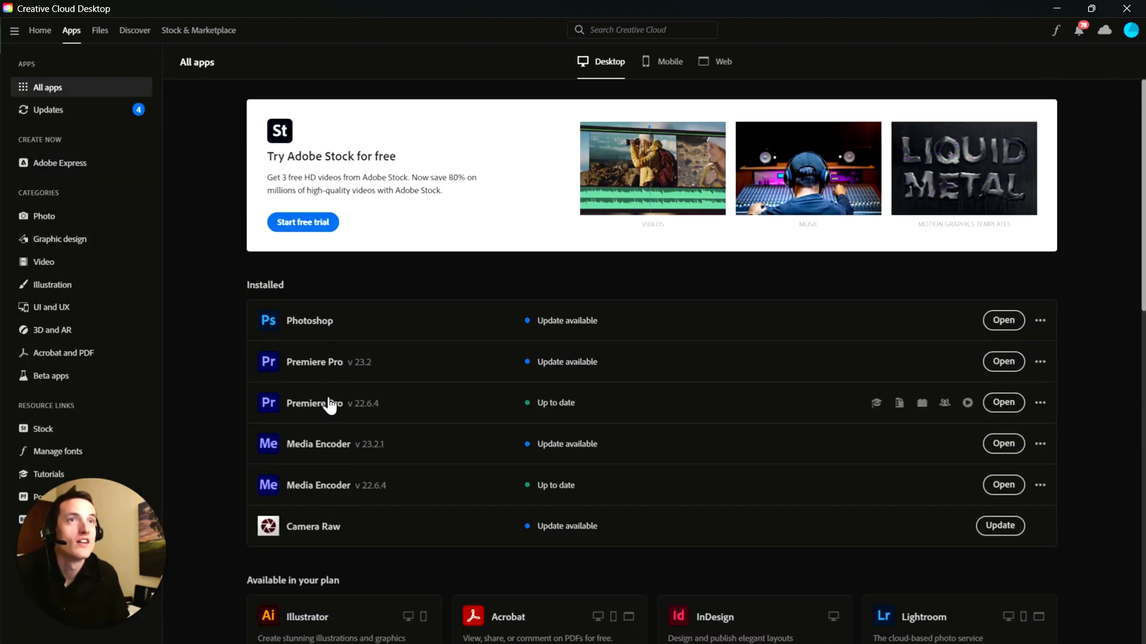
{"action": "left_click", "coordinate": [1005, 404]}
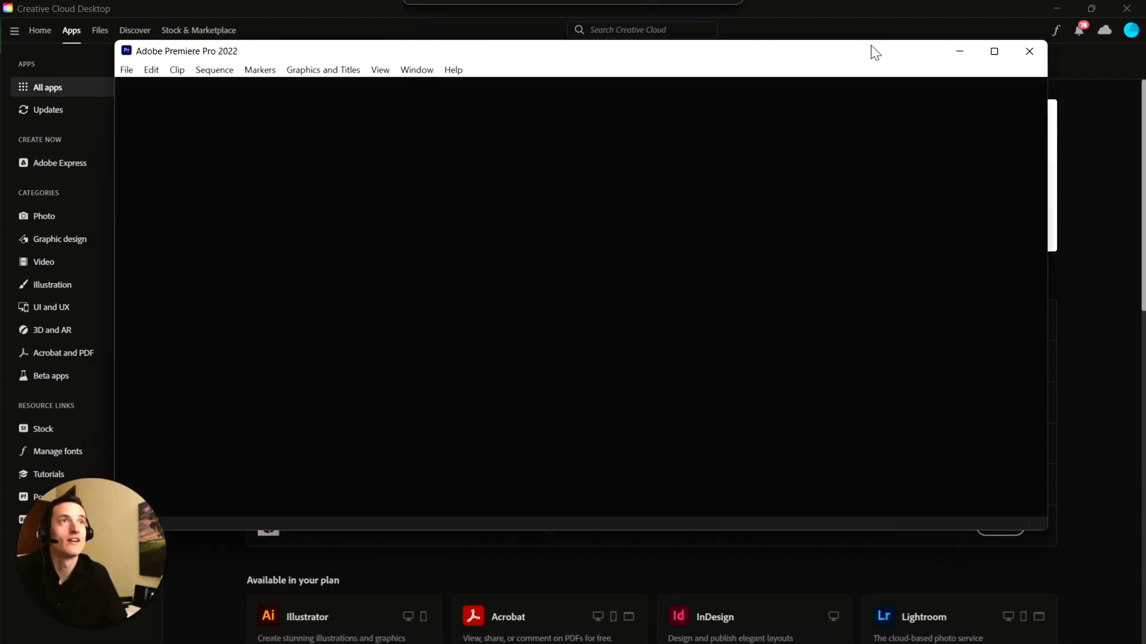
{"action": "left_click", "coordinate": [994, 50]}
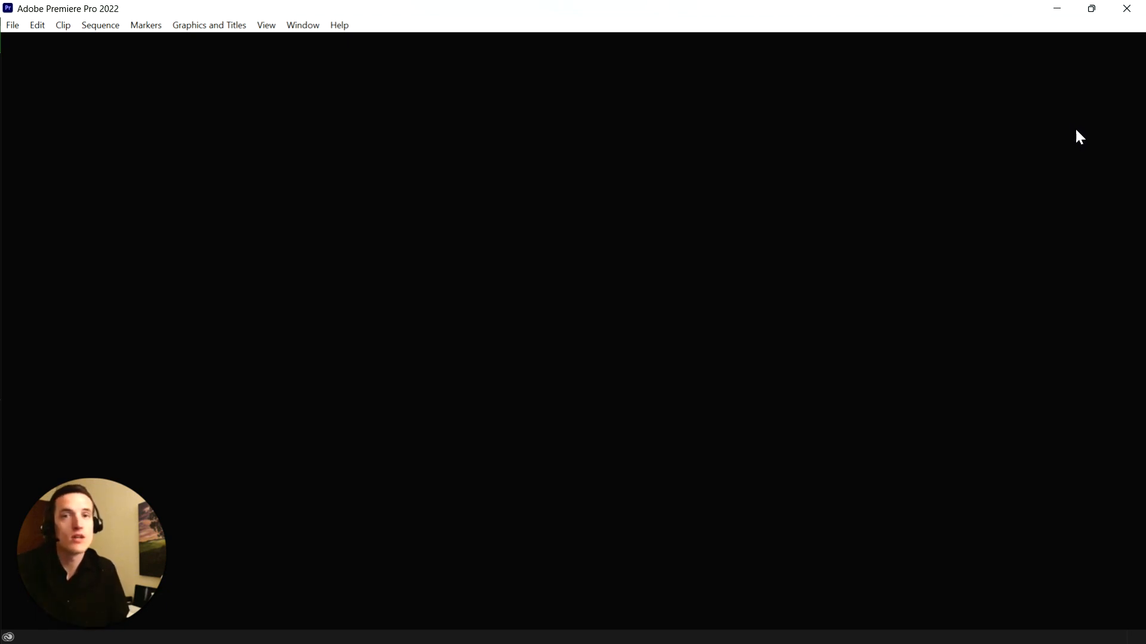
{"action": "left_click", "coordinate": [1134, 12]}
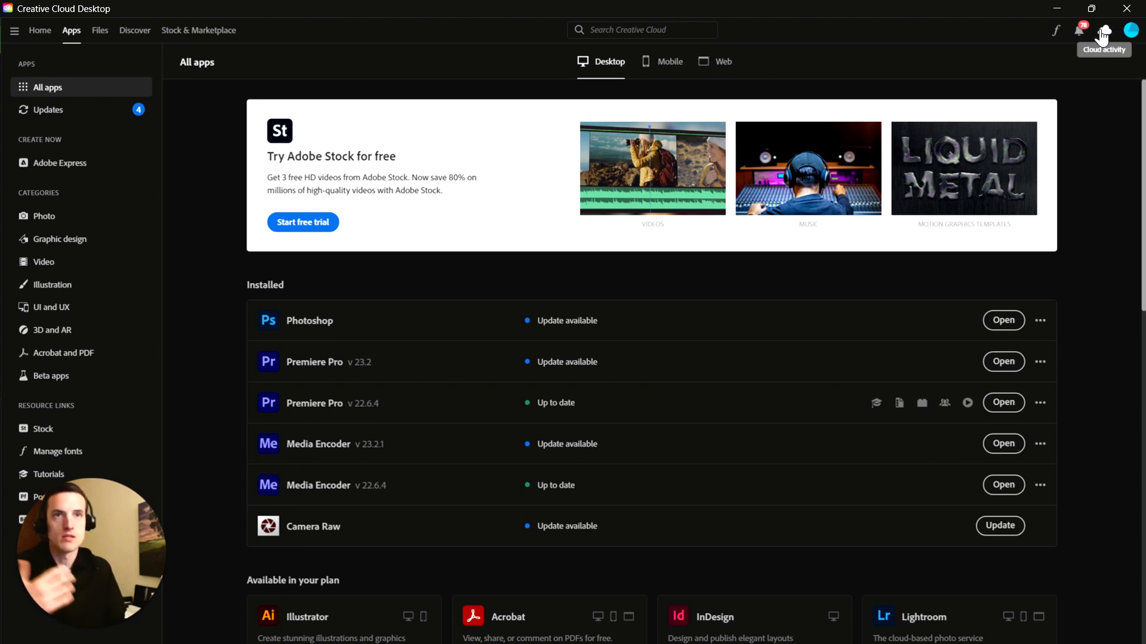
{"action": "left_click", "coordinate": [1127, 8]}
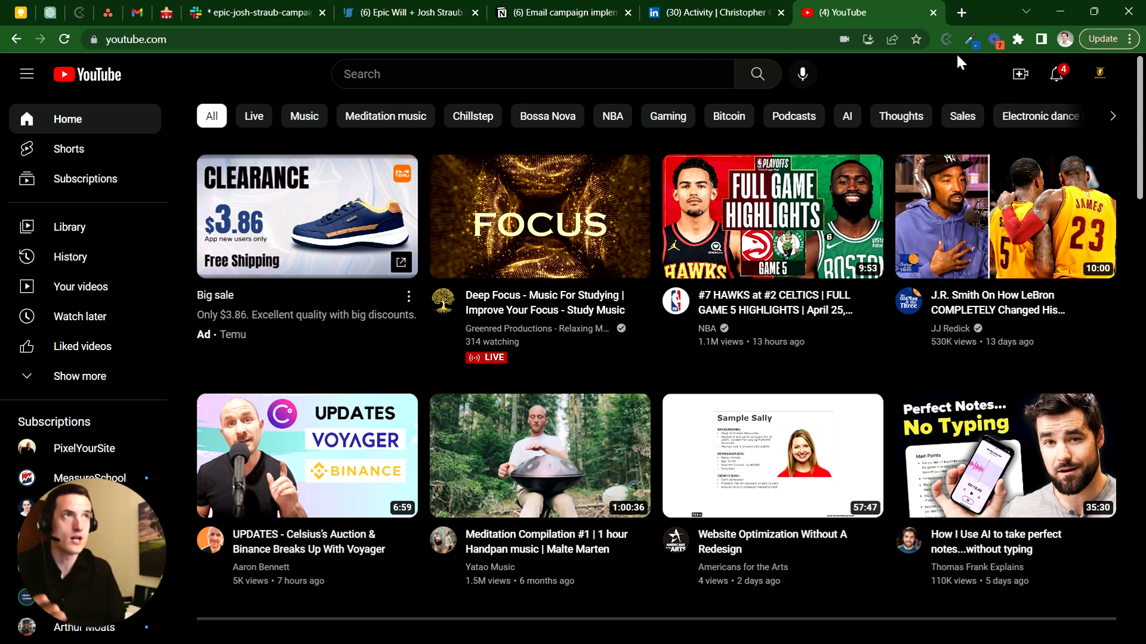
View the recording options of the Loom browser extension and dismiss its panel
{"action": "left_click", "coordinate": [996, 39]}
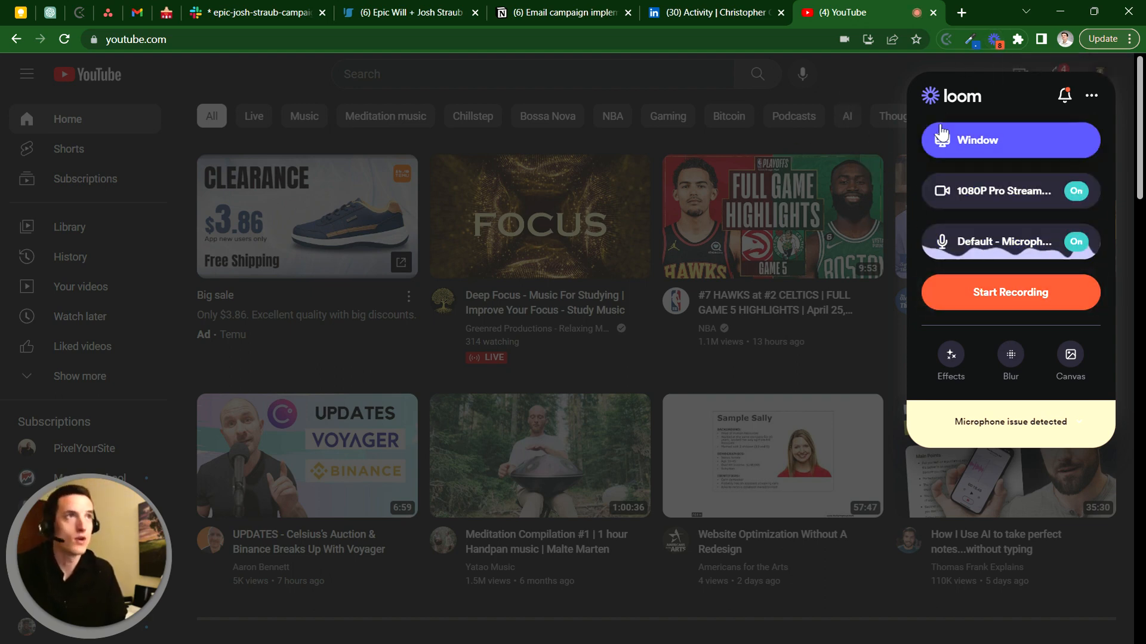
{"action": "left_click", "coordinate": [853, 73]}
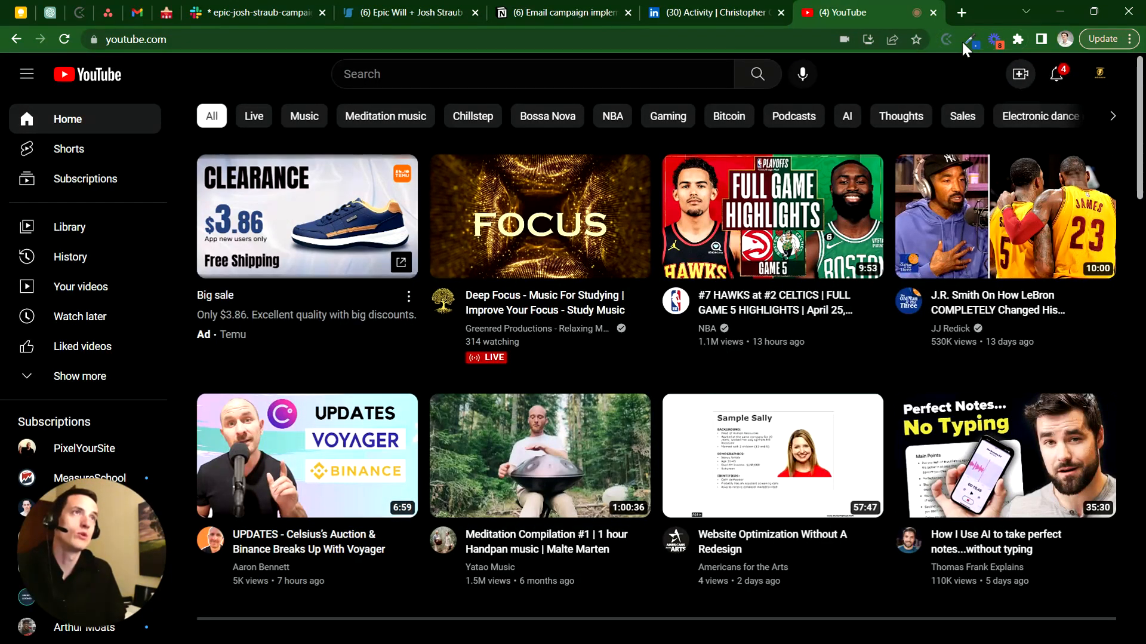
{"action": "left_click", "coordinate": [995, 39]}
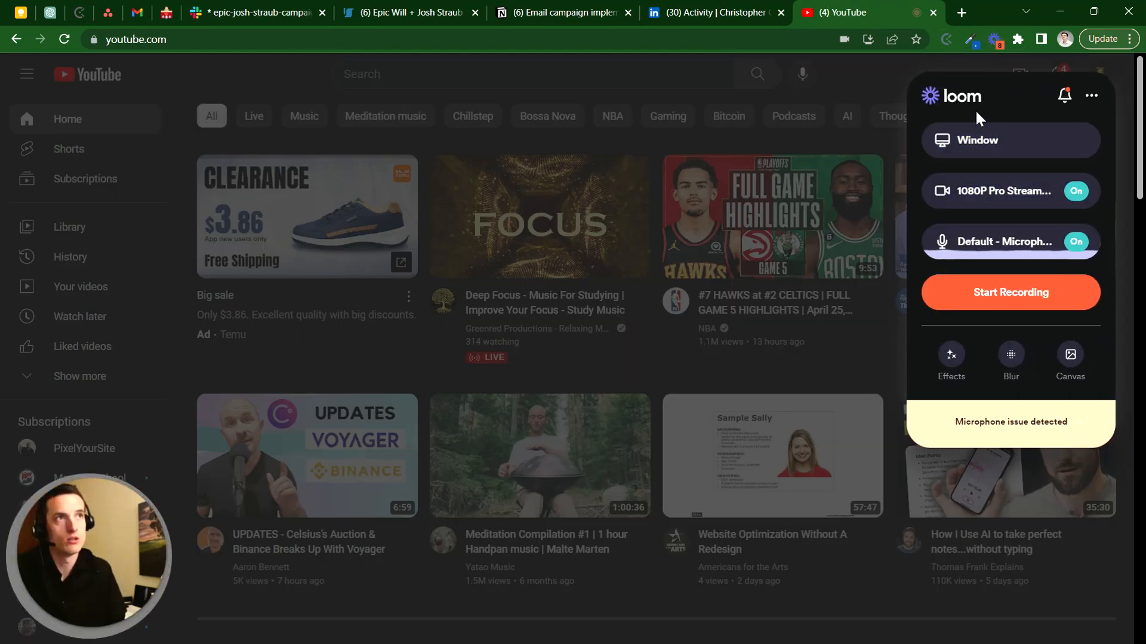
{"action": "left_click", "coordinate": [863, 90]}
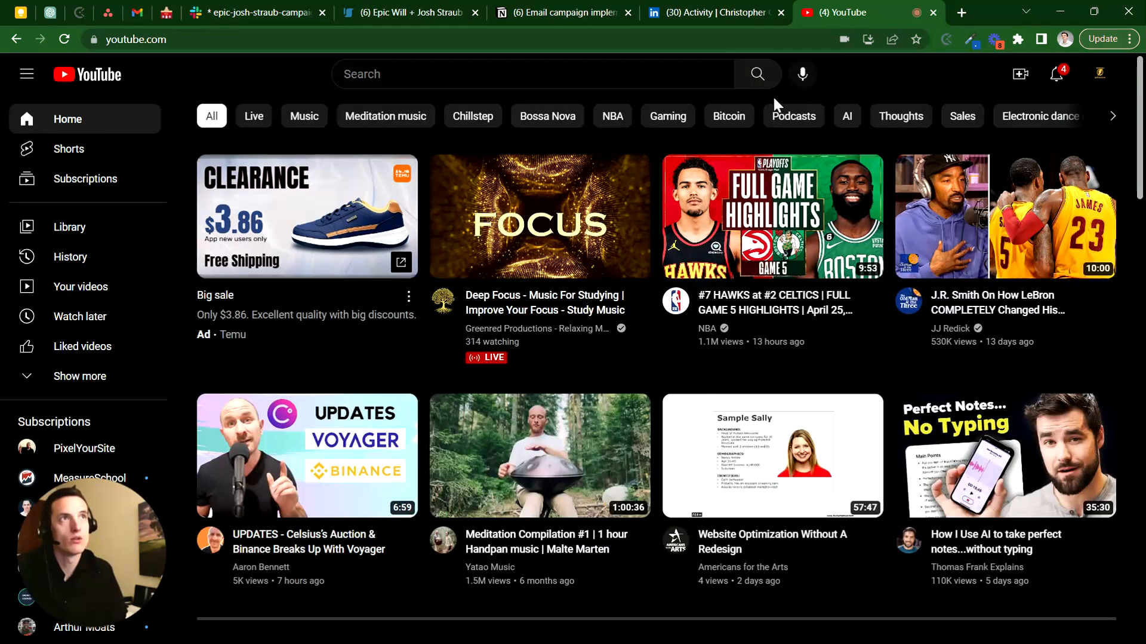
Open the channel's content list in YouTube Studio
{"action": "left_click", "coordinate": [1093, 78]}
{"action": "left_click", "coordinate": [353, 149]}
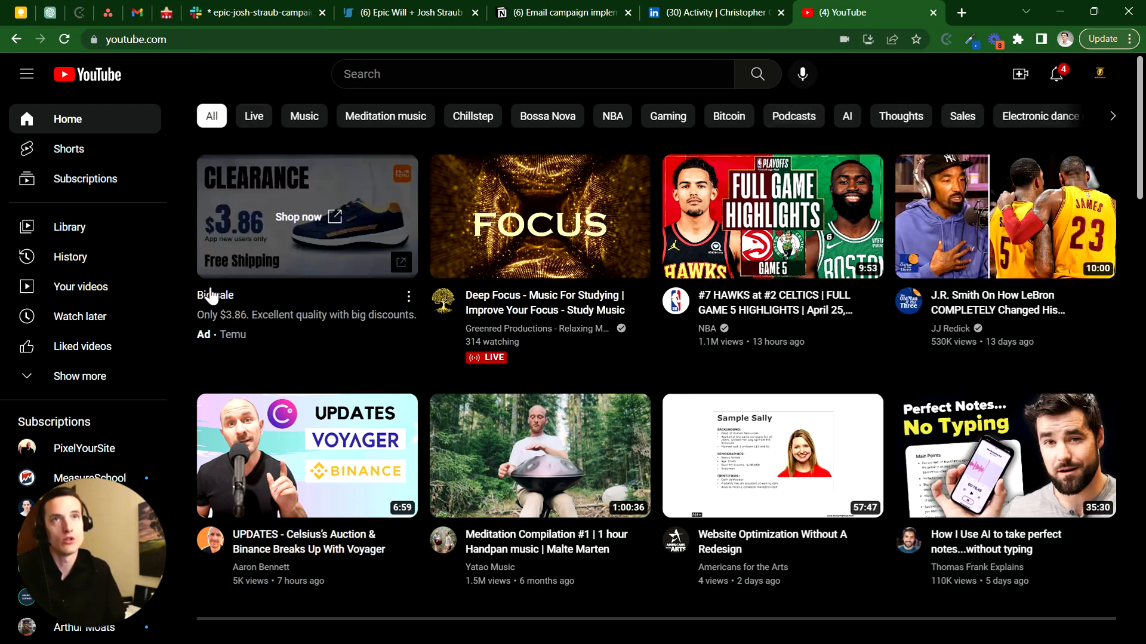
{"action": "left_click", "coordinate": [1099, 74]}
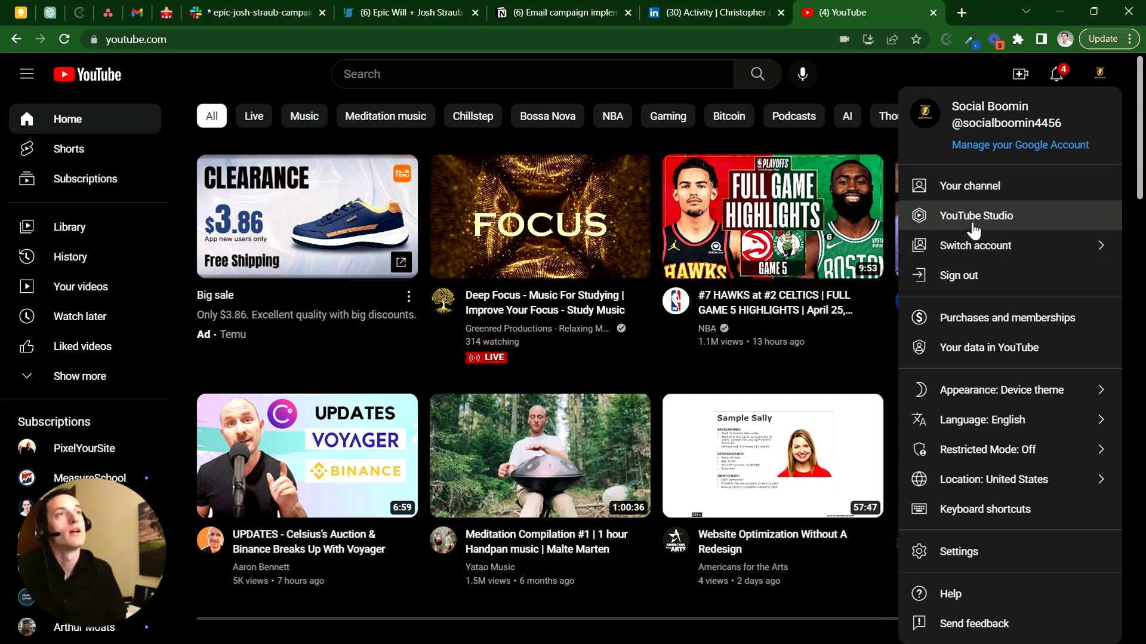
{"action": "left_click", "coordinate": [1099, 78]}
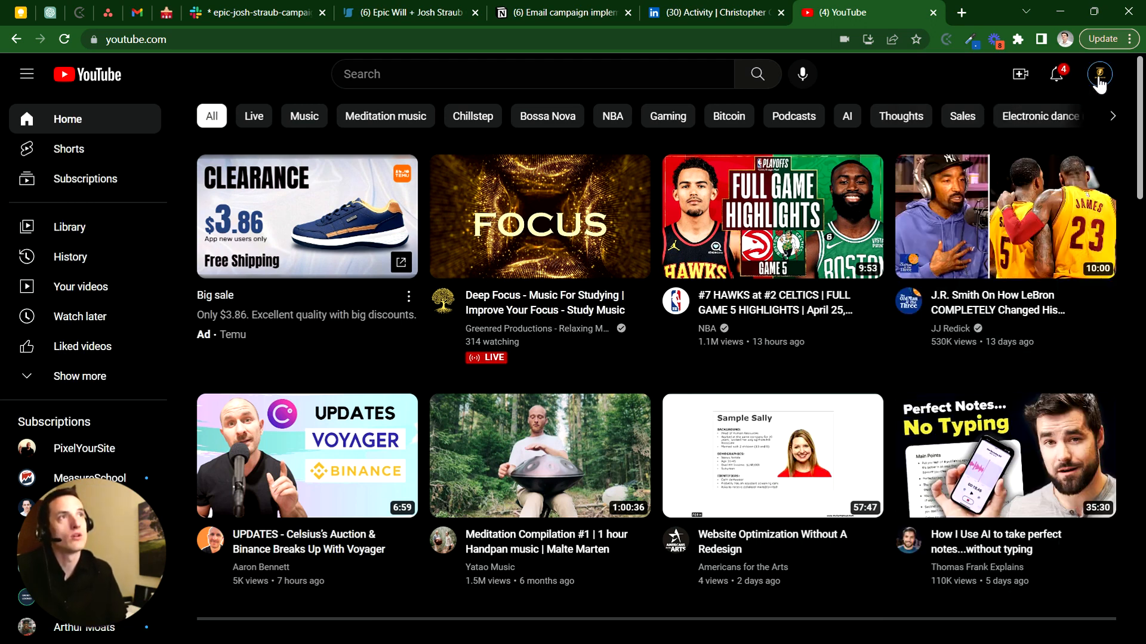
{"action": "left_click", "coordinate": [1100, 79]}
{"action": "left_click", "coordinate": [971, 217]}
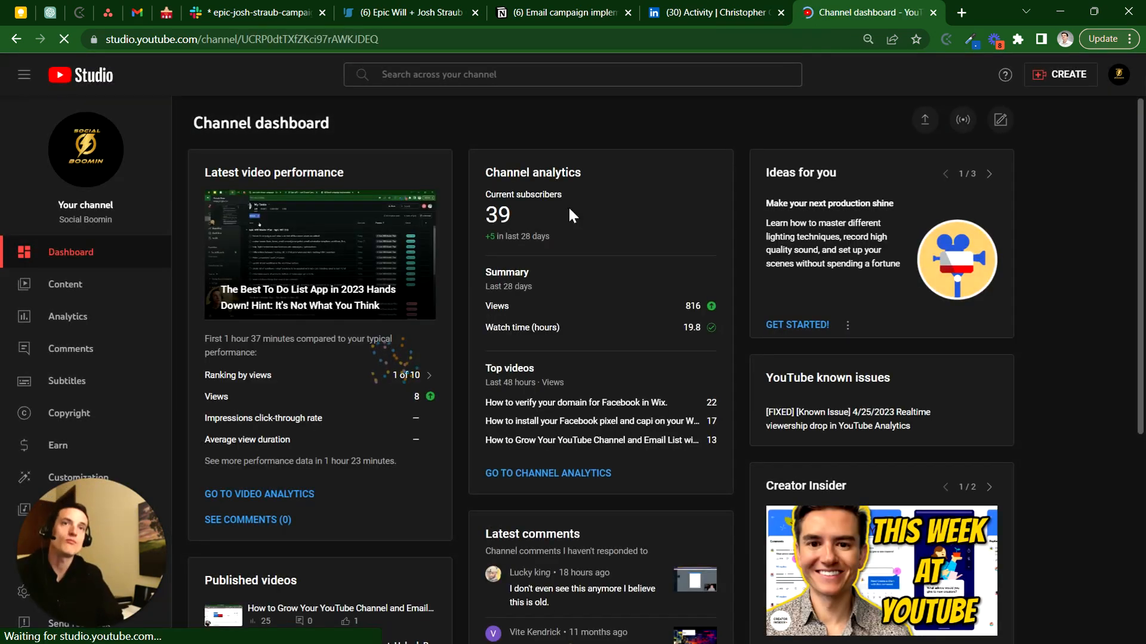
{"action": "left_click", "coordinate": [94, 290]}
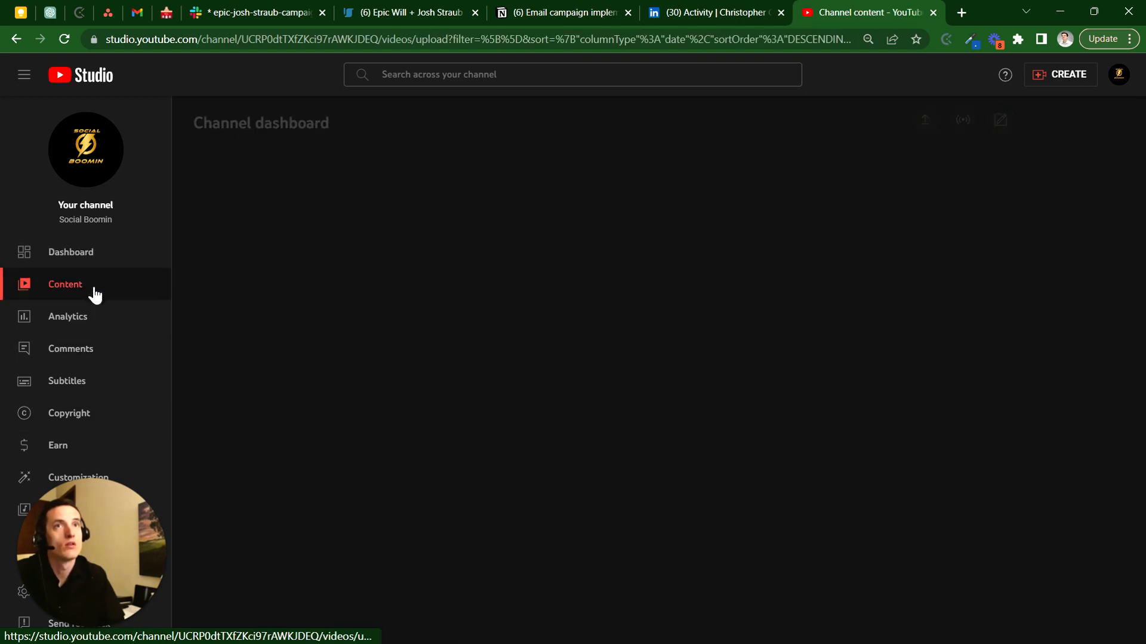
Select the video "The Best To Do List App in 2023 Hands Down!" and view the available bulk edit options
{"action": "left_click", "coordinate": [199, 254]}
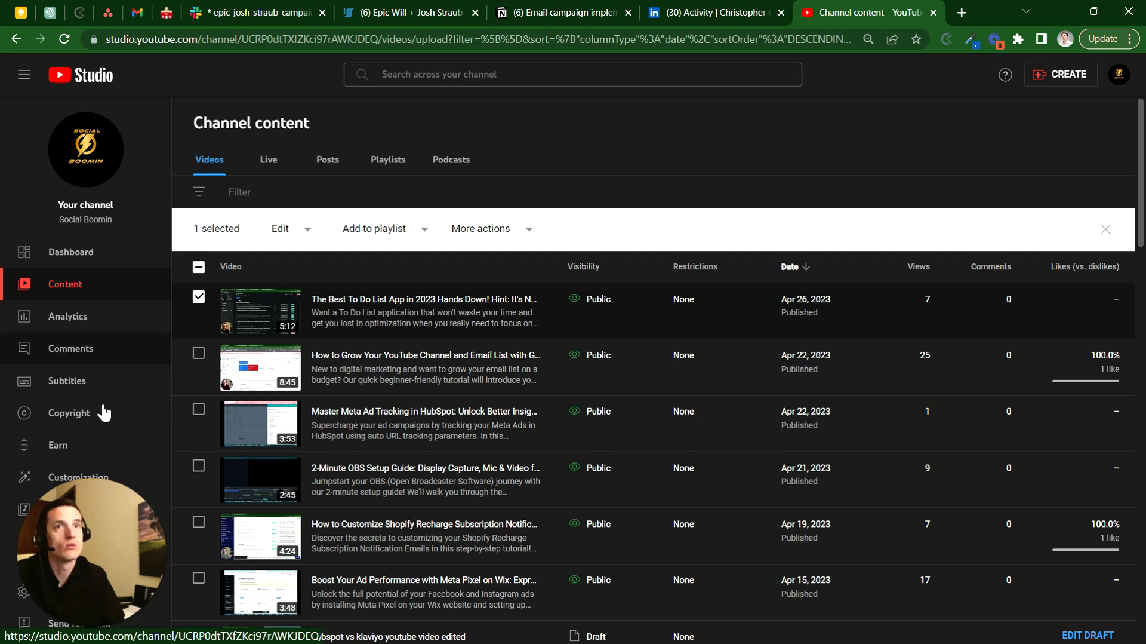
{"action": "left_click_drag", "start_coordinate": [77, 531], "coordinate": [184, 522]}
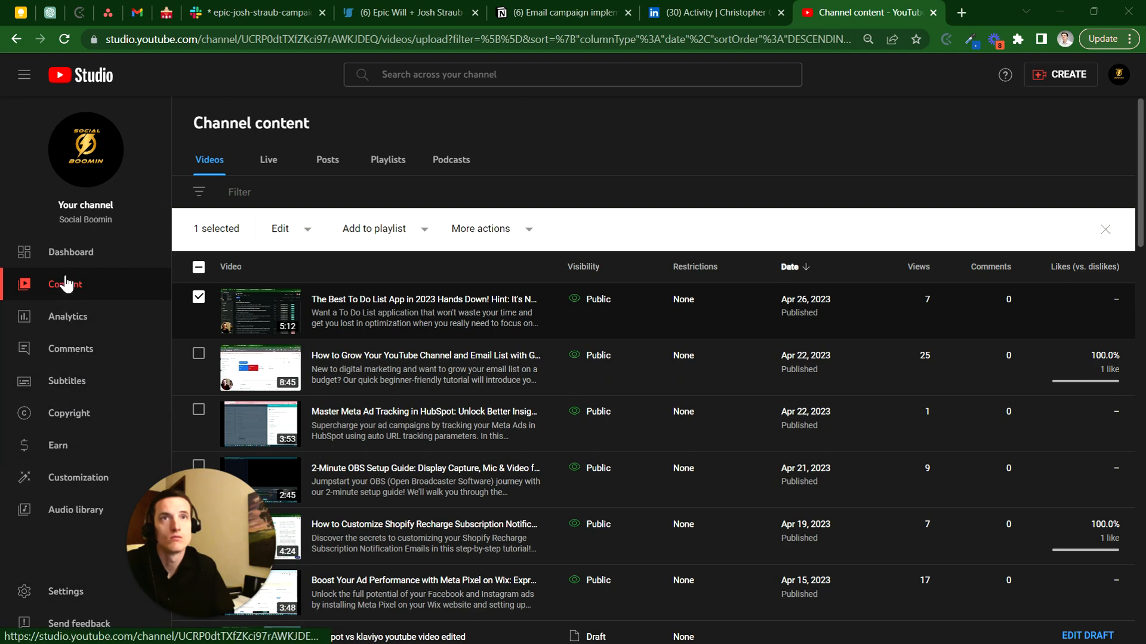
{"action": "left_click", "coordinate": [285, 230]}
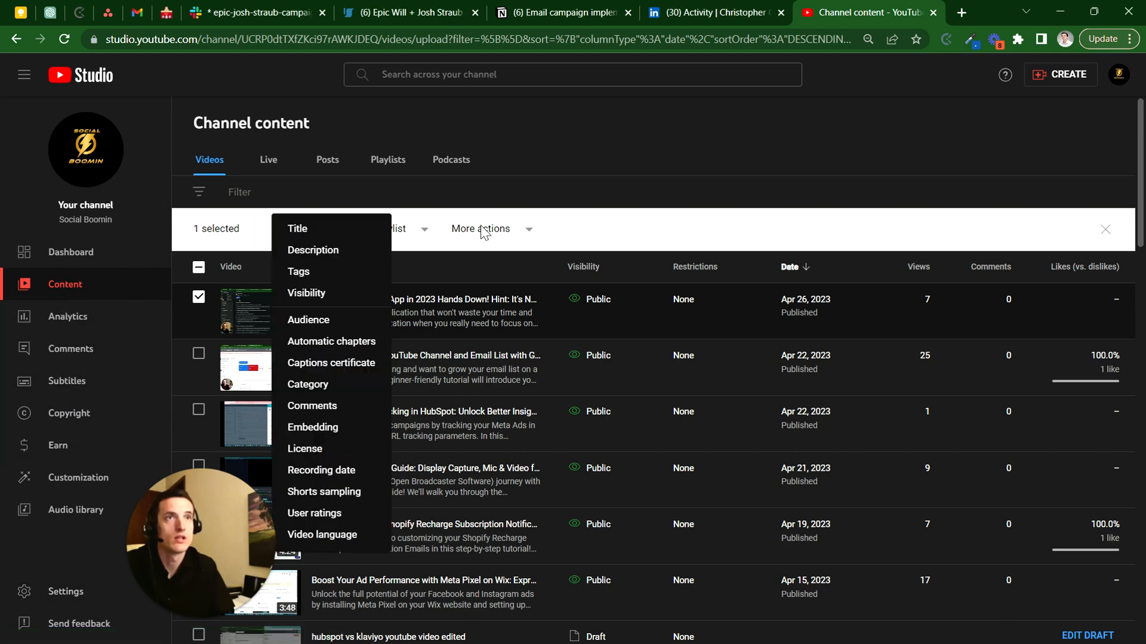
{"action": "left_click", "coordinate": [596, 216]}
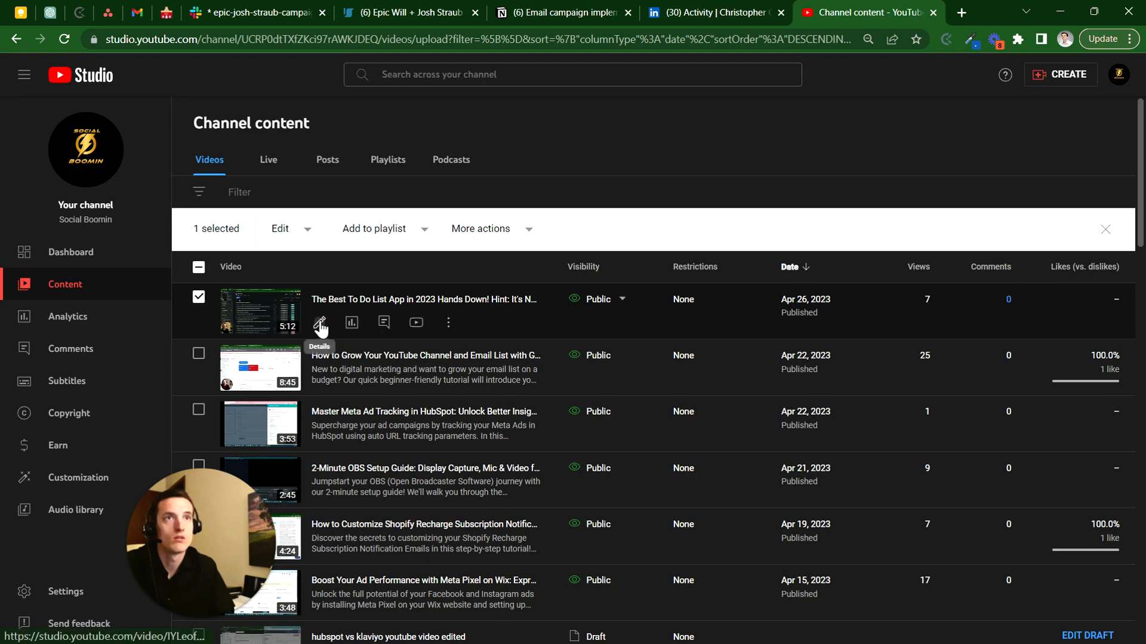
Open the "The Best To Do List App in 2023" video in the video editor and start Trim & cut
{"action": "left_click", "coordinate": [326, 320]}
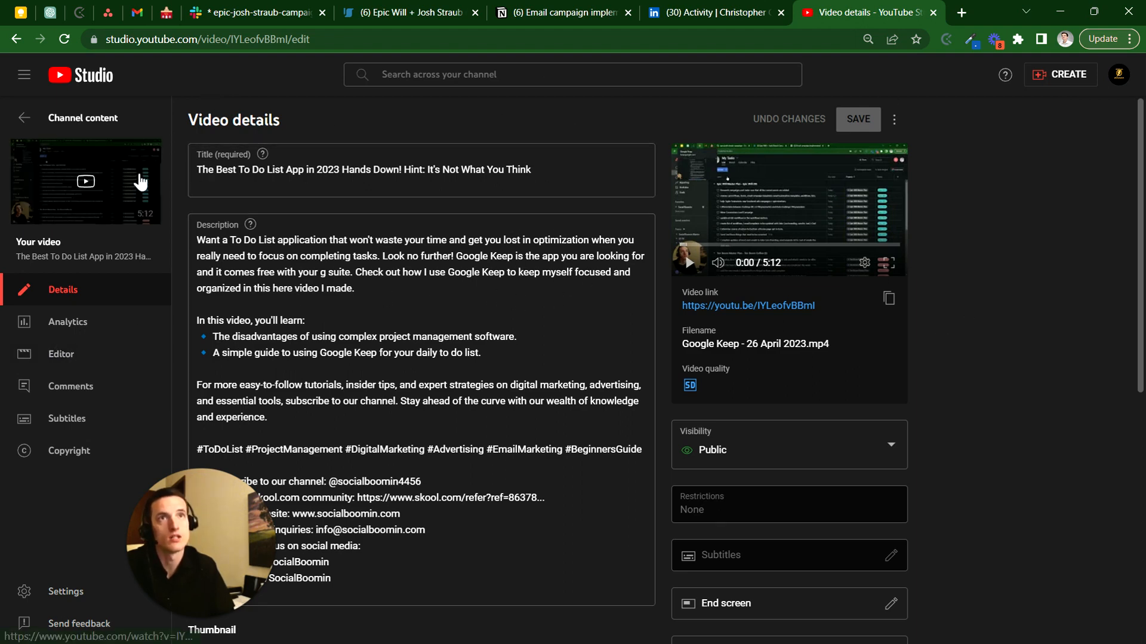
{"action": "left_click_drag", "start_coordinate": [537, 171], "coordinate": [198, 175]}
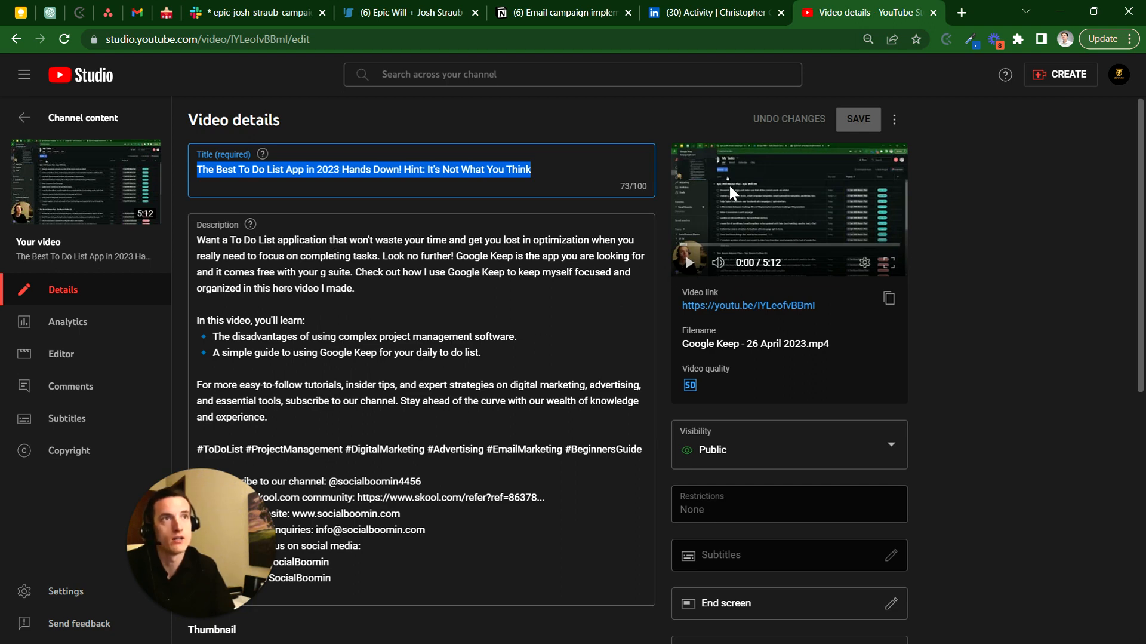
{"action": "left_click", "coordinate": [90, 356]}
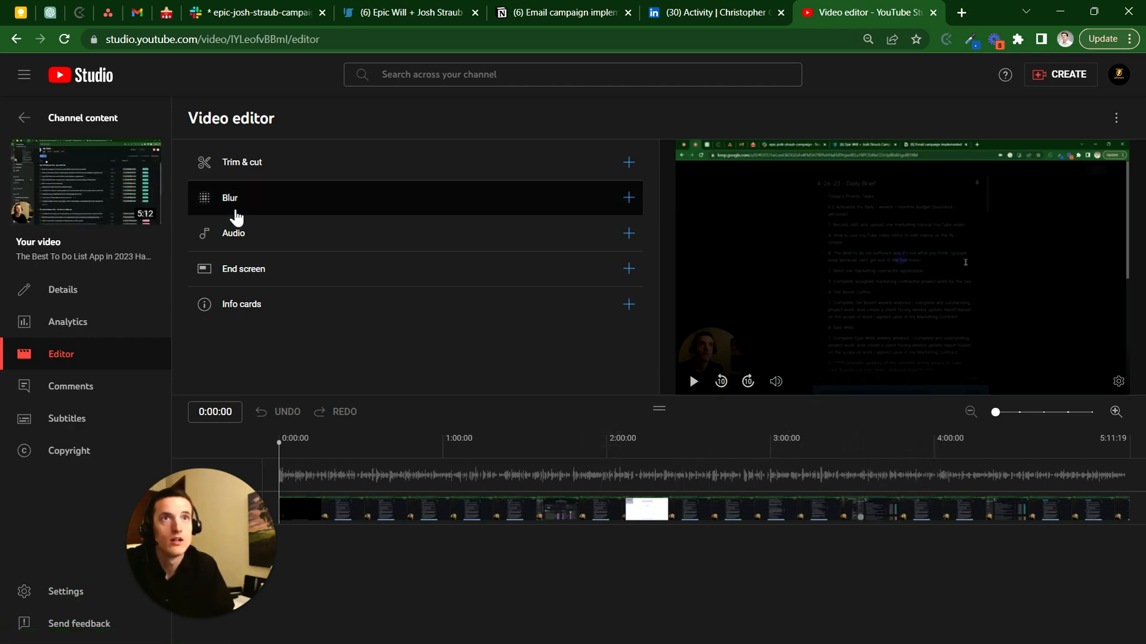
{"action": "left_click", "coordinate": [239, 162]}
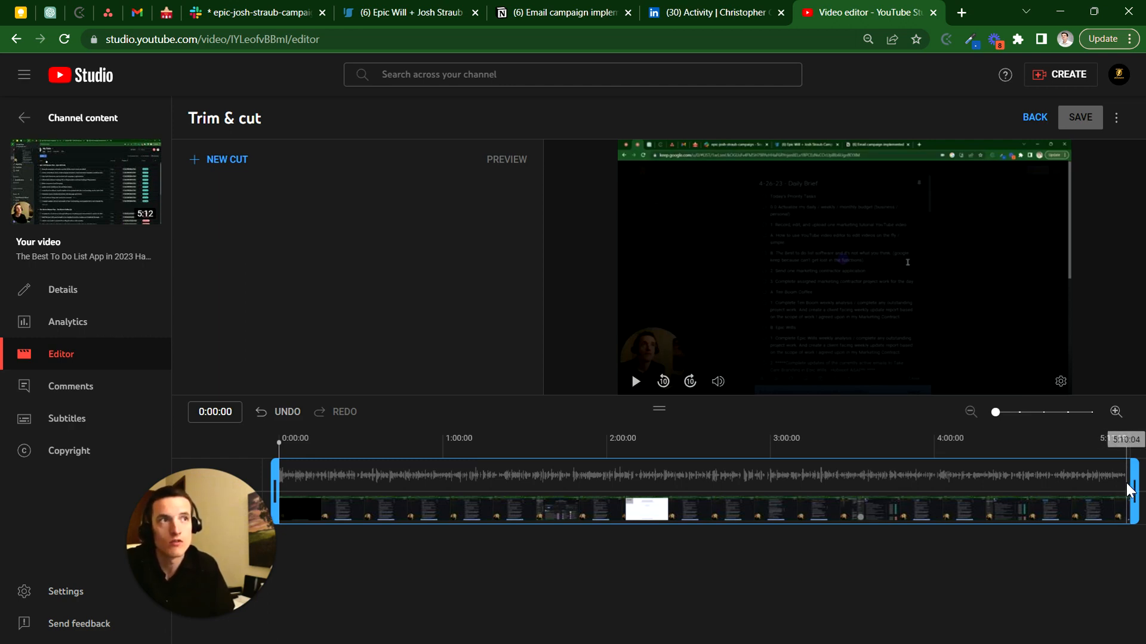
Add a new cut to the video spanning about 3:59:25 to 4:15:08
{"action": "mouse_move", "coordinate": [1132, 485]}
{"action": "left_mouse_down"}
{"action": "mouse_move", "coordinate": [1122, 484]}
{"action": "mouse_move", "coordinate": [1133, 487]}
{"action": "left_mouse_up"}
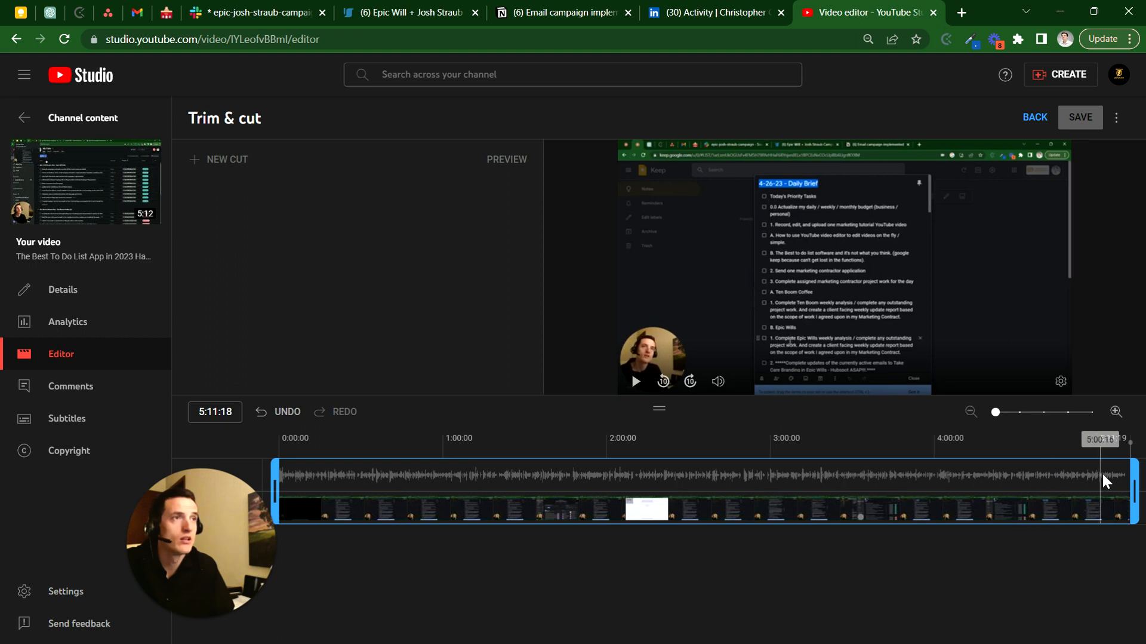
{"action": "left_click", "coordinate": [1017, 478]}
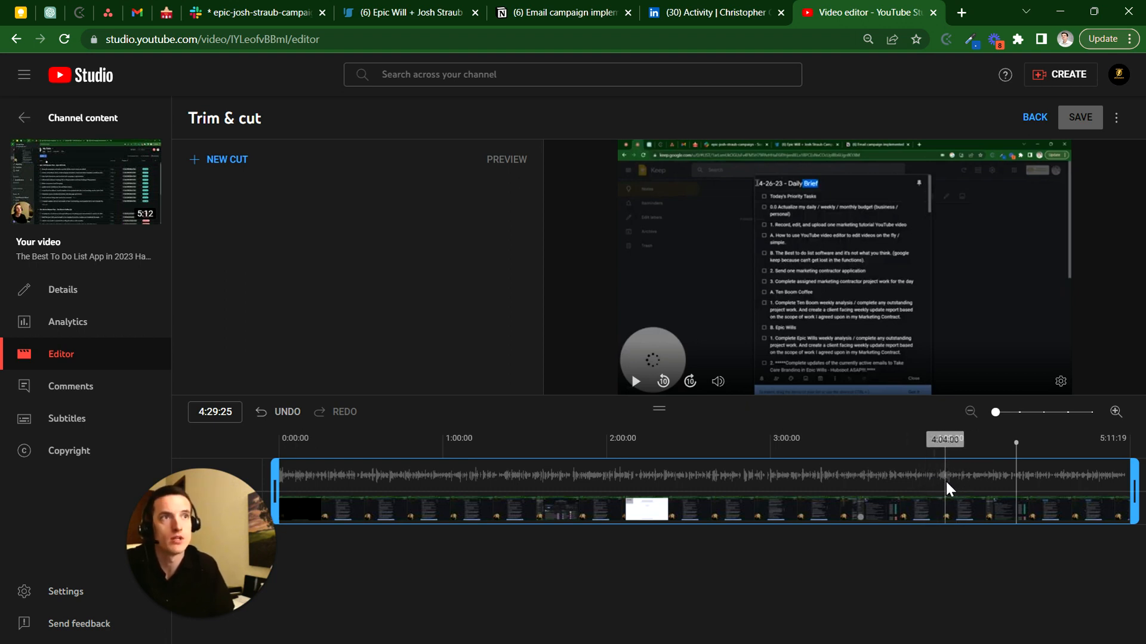
{"action": "left_click", "coordinate": [212, 162]}
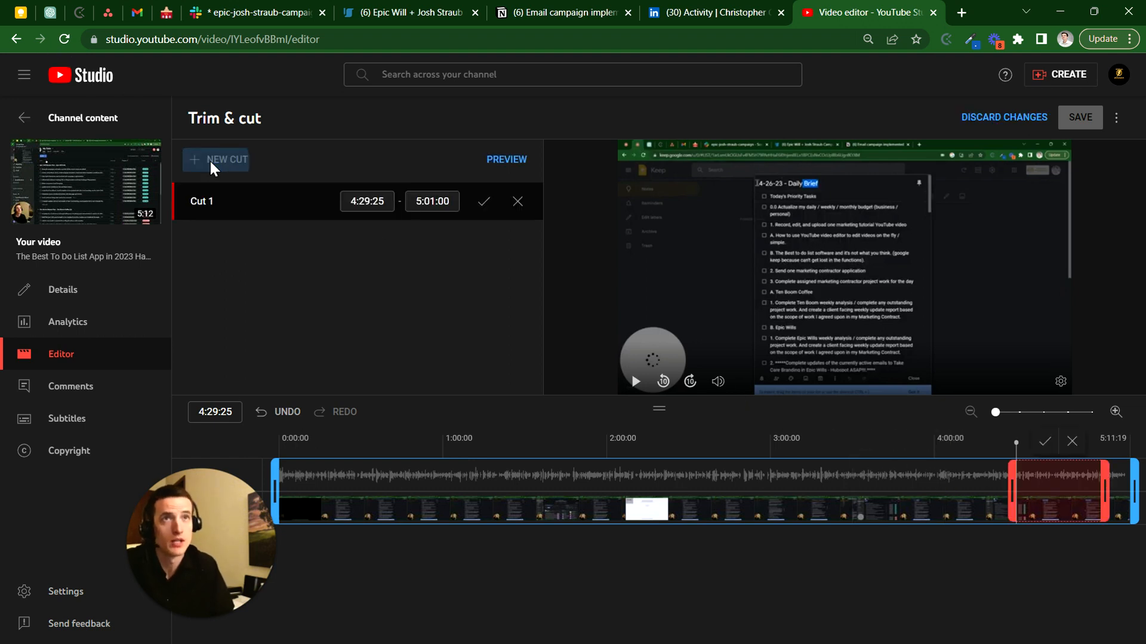
{"action": "left_click_drag", "start_coordinate": [964, 497], "coordinate": [931, 493]}
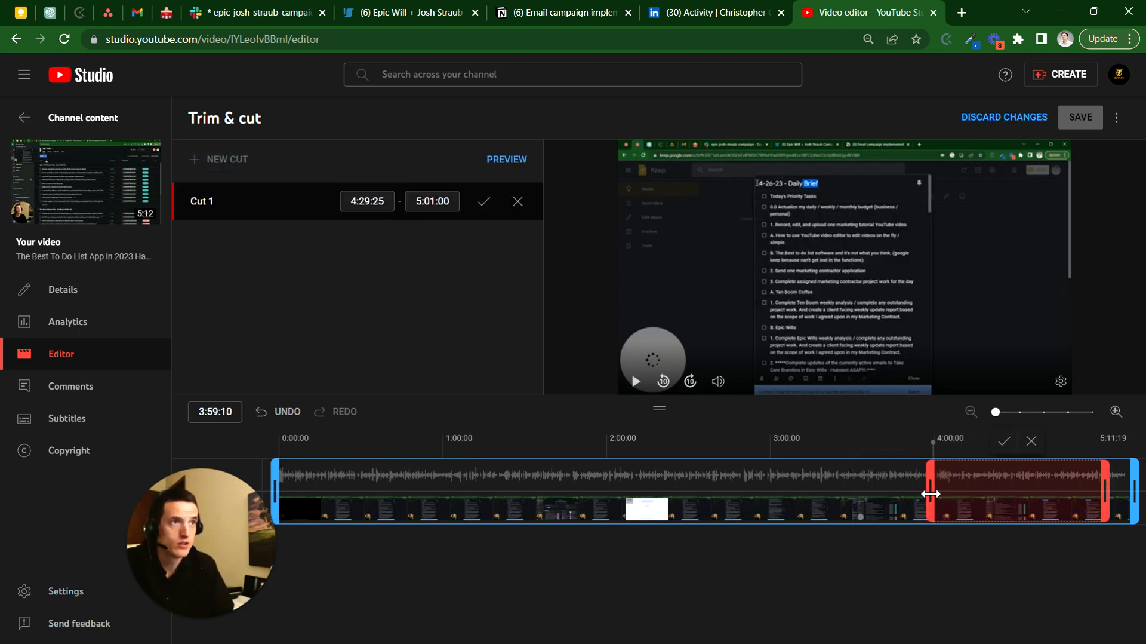
{"action": "left_click_drag", "start_coordinate": [1097, 500], "coordinate": [981, 497]}
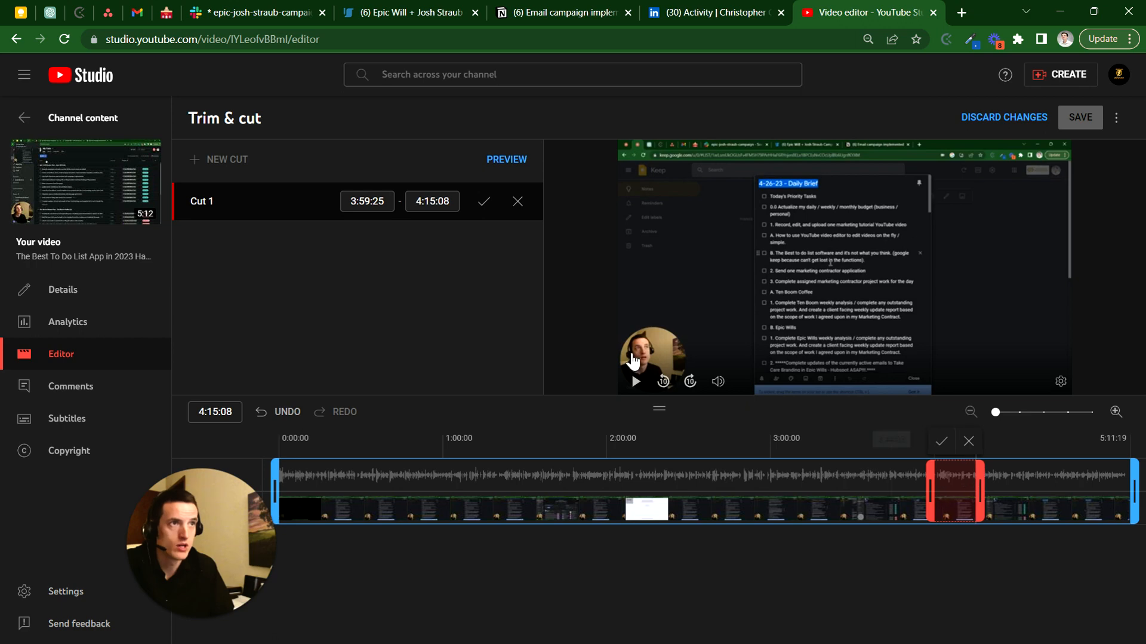
Play the video from the end of the cut for a few seconds and pause it
{"action": "left_click", "coordinate": [633, 380]}
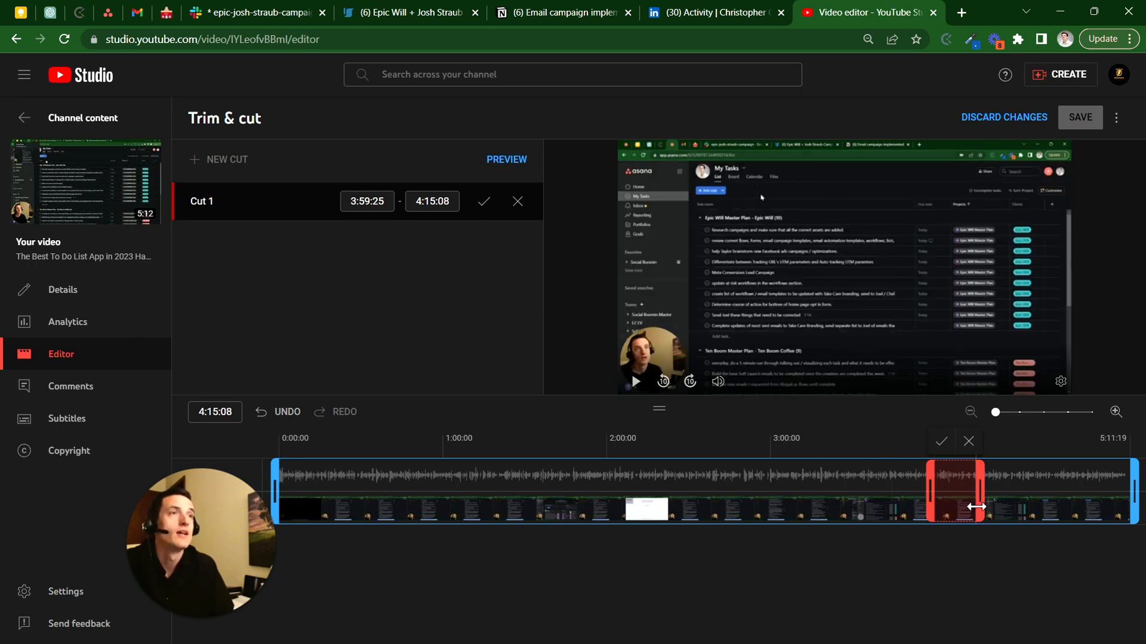
{"action": "left_click", "coordinate": [636, 381]}
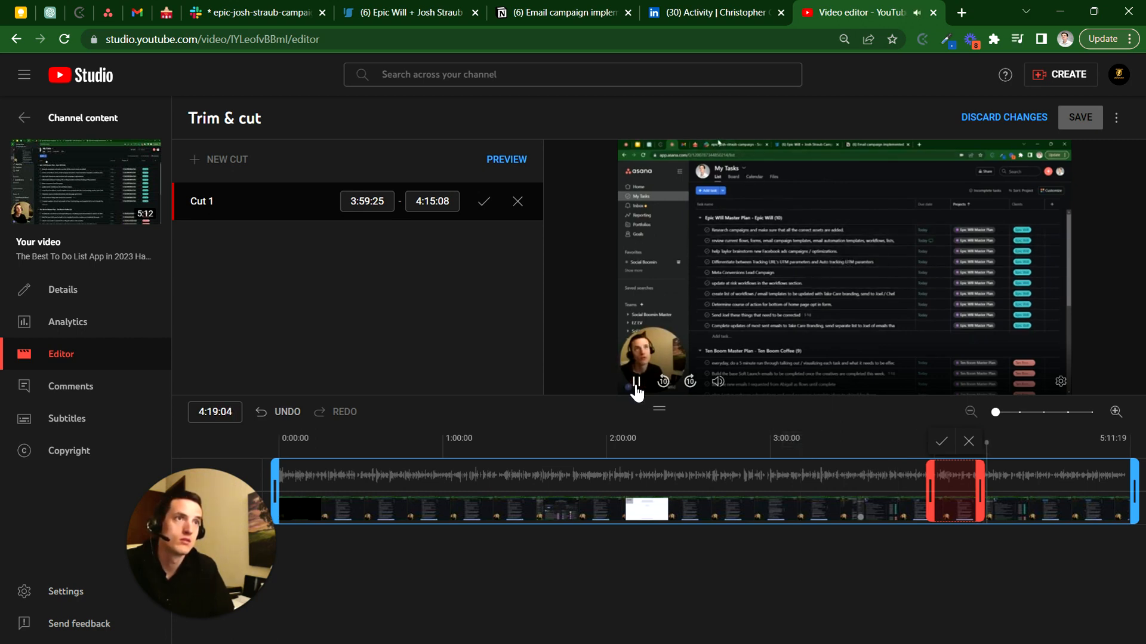
{"action": "left_click", "coordinate": [636, 382]}
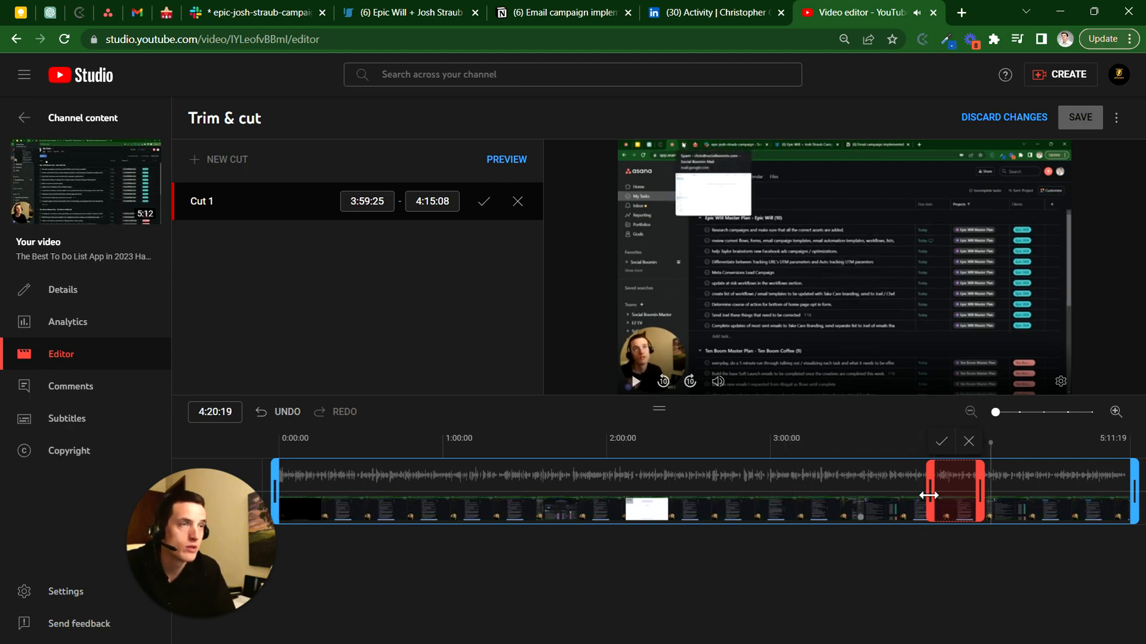
Adjust the start of Cut 1 on the timeline to about 4:05:16
{"action": "mouse_move", "coordinate": [929, 495]}
{"action": "left_mouse_down"}
{"action": "mouse_move", "coordinate": [955, 493]}
{"action": "mouse_move", "coordinate": [923, 489]}
{"action": "left_mouse_up"}
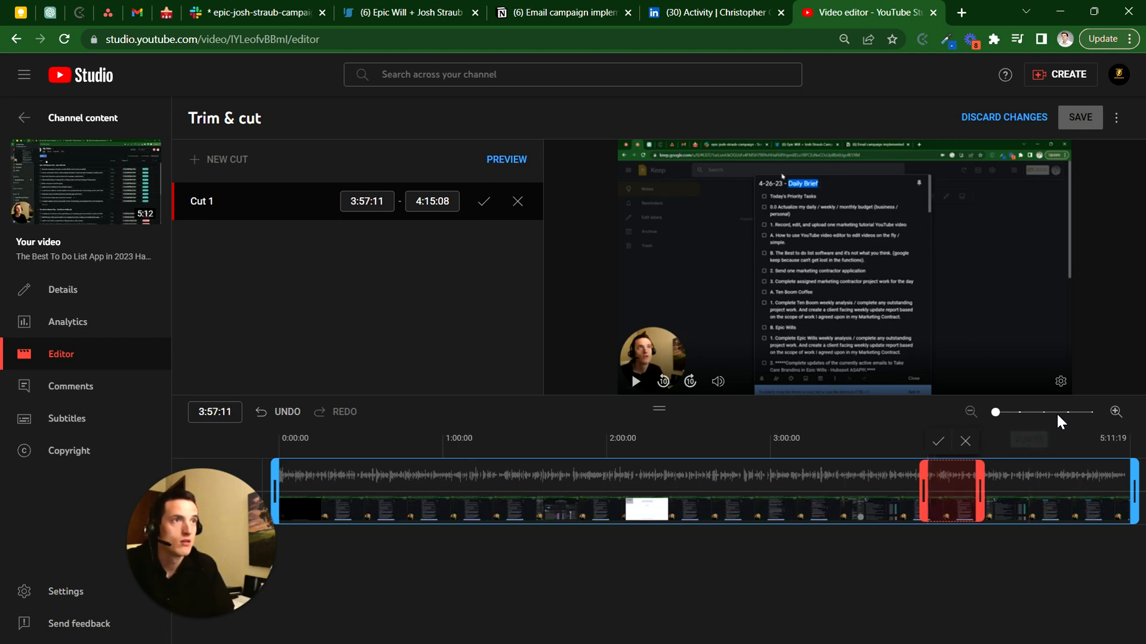
{"action": "left_click", "coordinate": [1115, 412]}
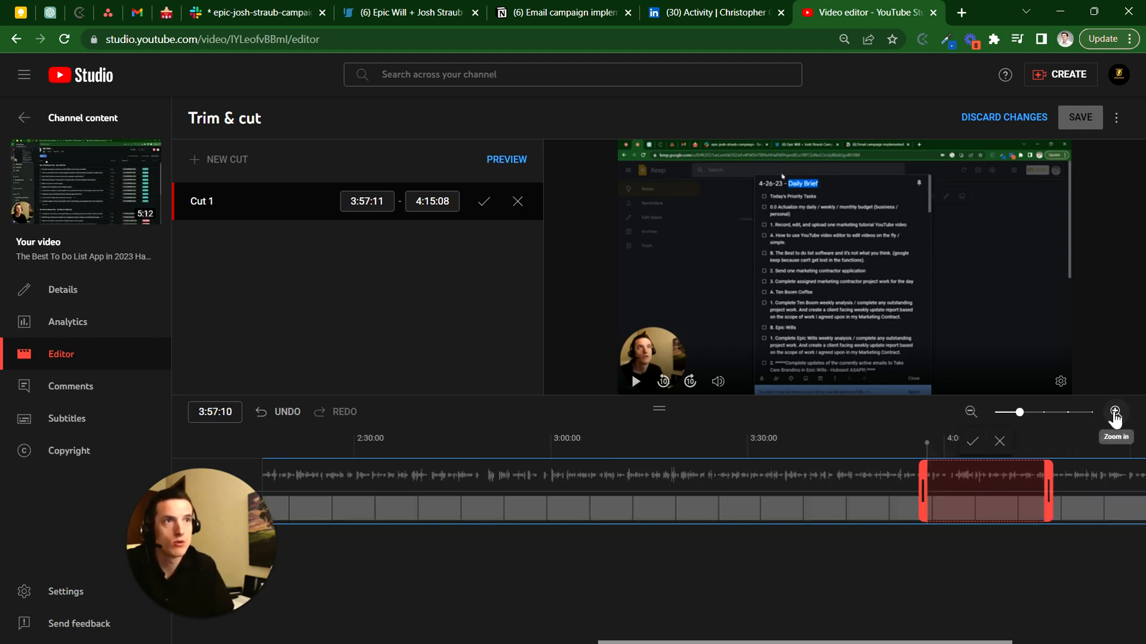
{"action": "left_click", "coordinate": [1115, 412]}
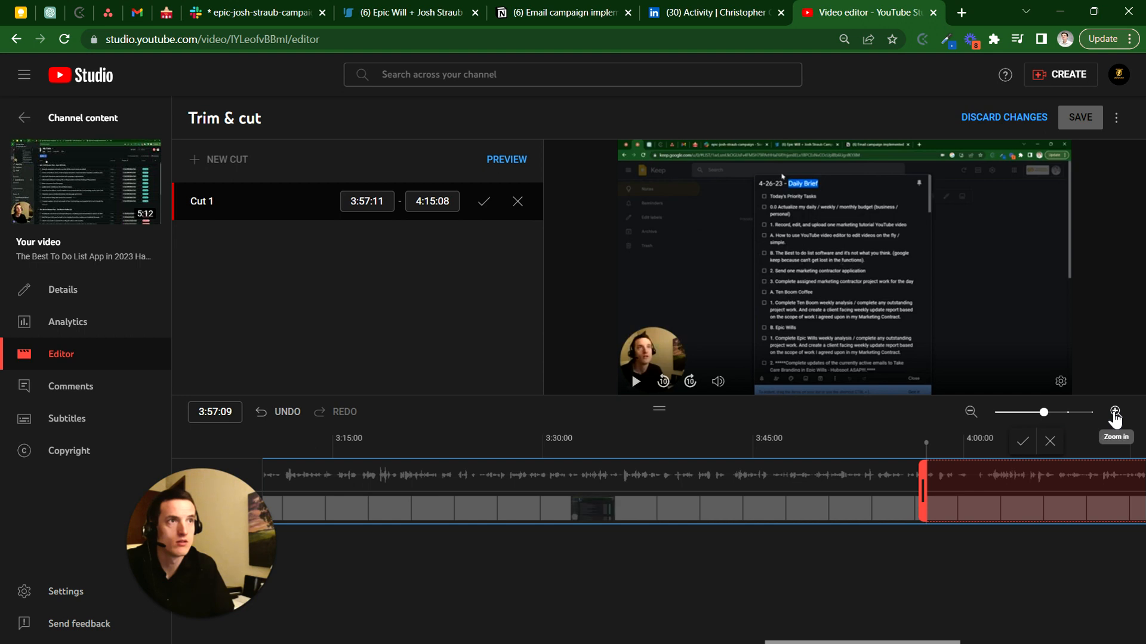
{"action": "left_click", "coordinate": [971, 411]}
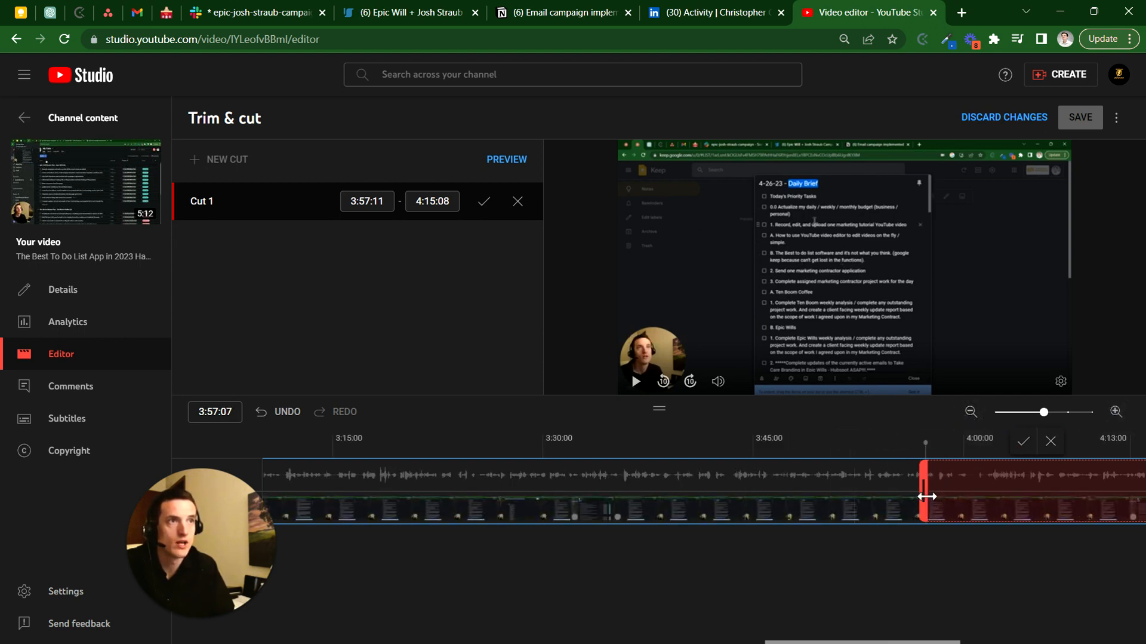
{"action": "left_click_drag", "start_coordinate": [924, 496], "coordinate": [1038, 493]}
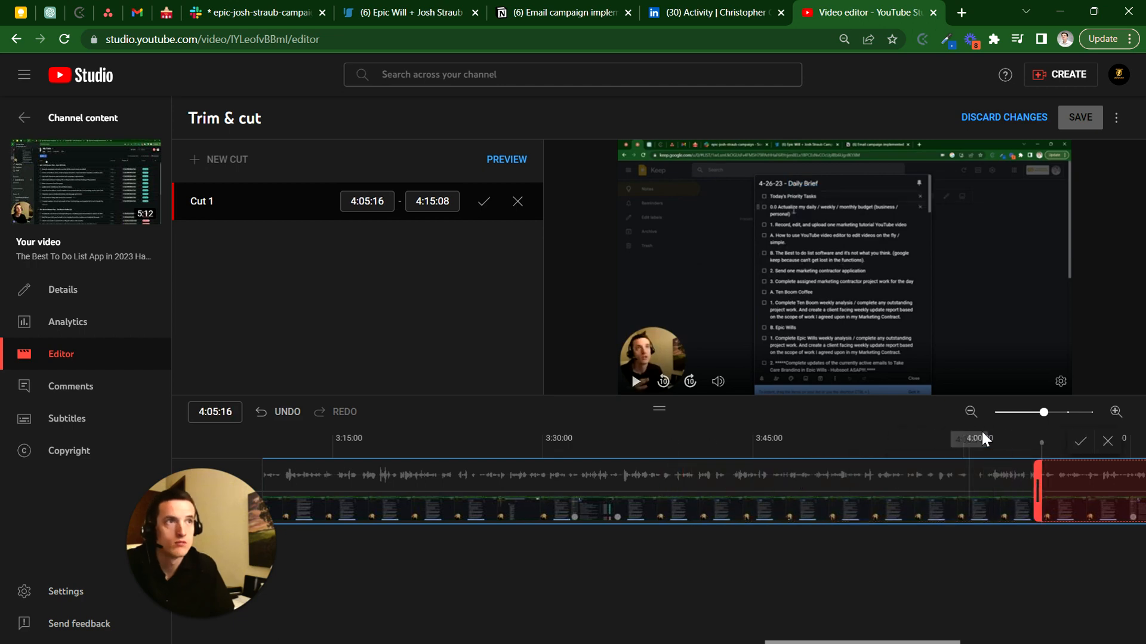